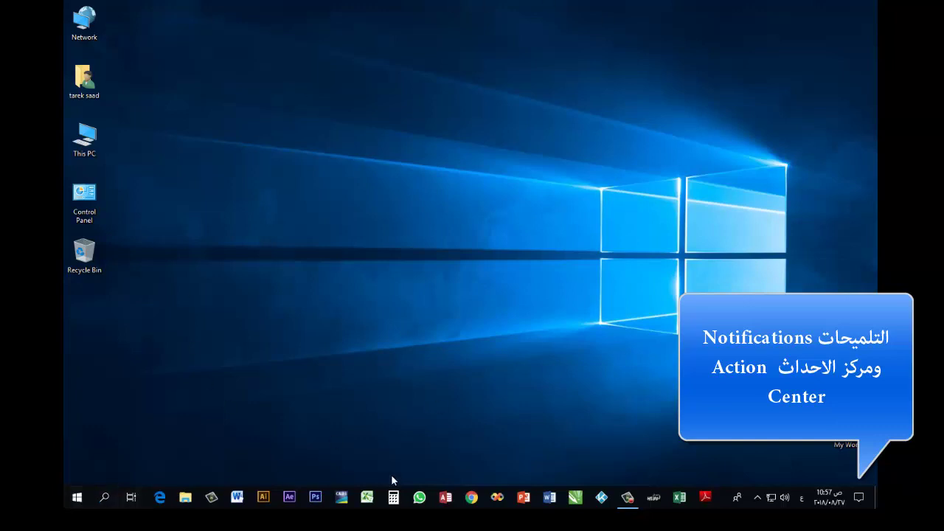
Open the action center, browse its notifications and switch Focus assist to Priority only
click(857, 499)
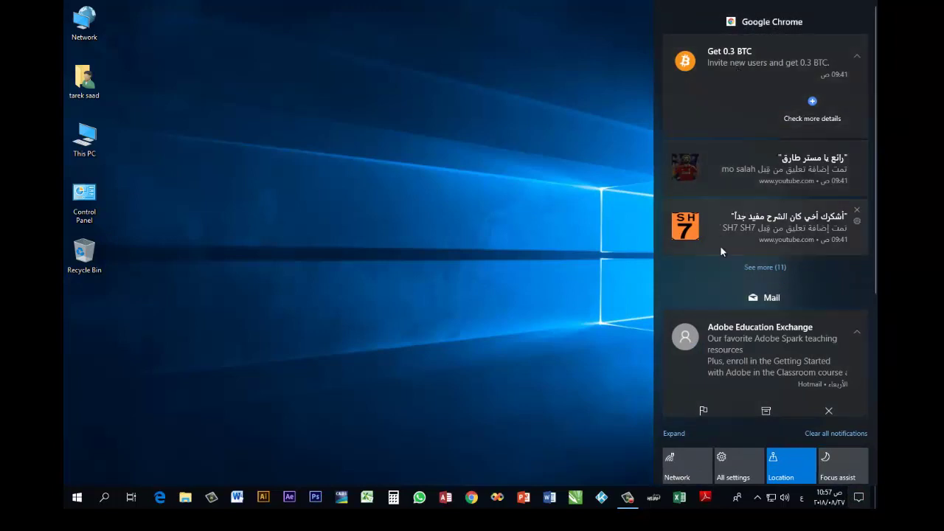
scroll(717, 187, down, 1)
scroll(721, 187, down, 4)
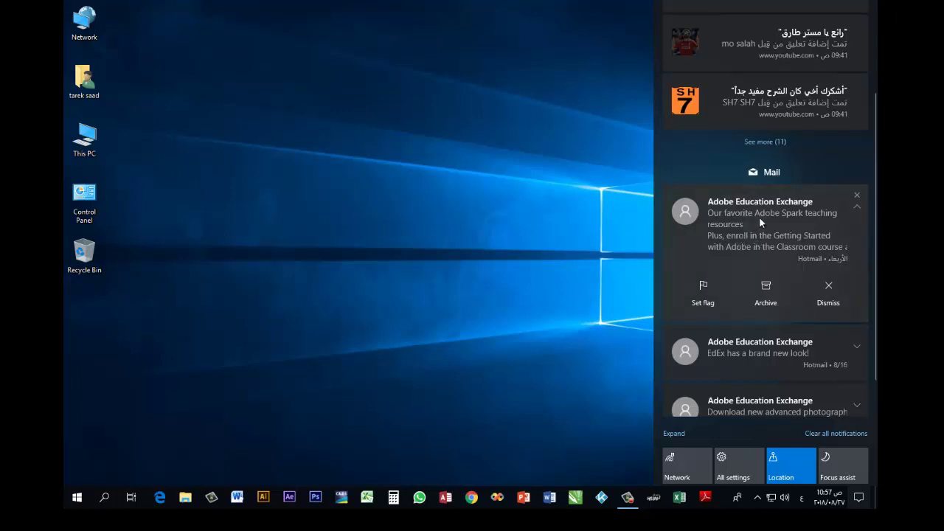
scroll(763, 258, down, 1)
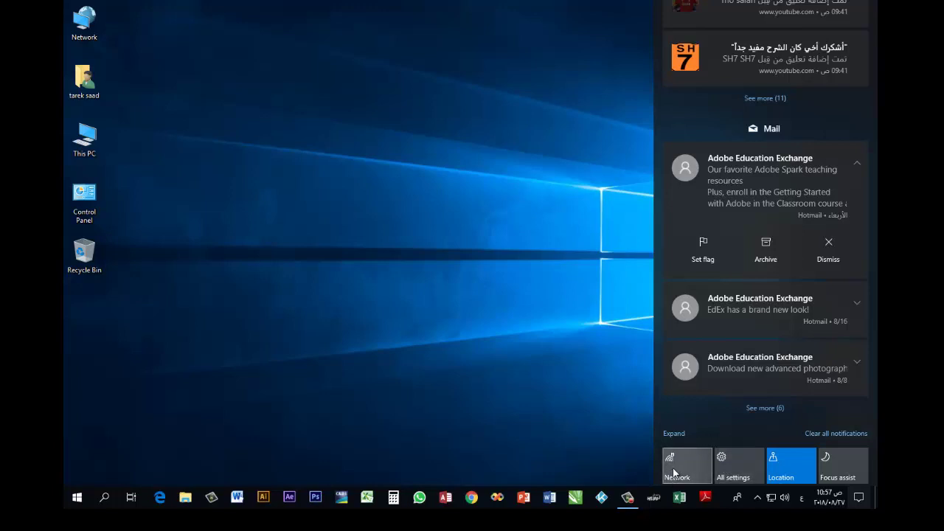
click(844, 463)
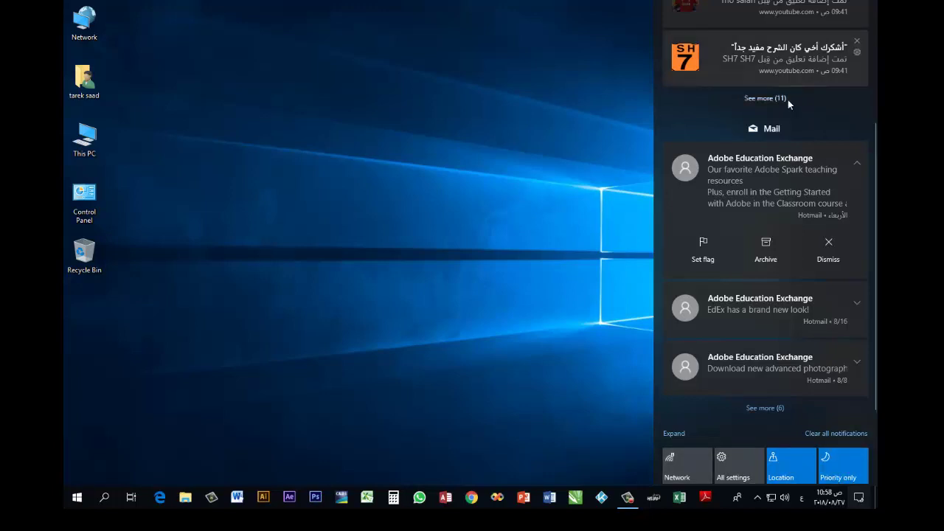
Open the Notifications & actions page of the system settings from the action center
scroll(786, 98, up, 3)
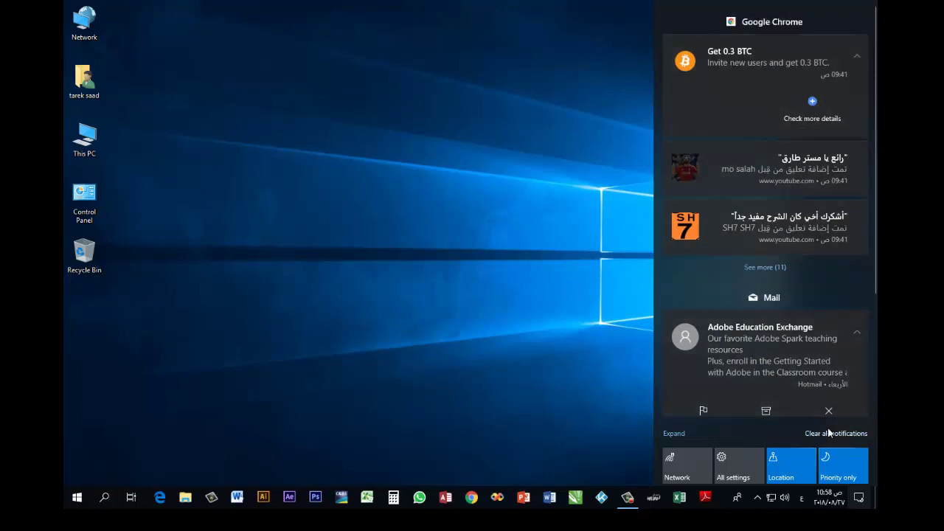
scroll(745, 362, down, 3)
scroll(759, 335, down, 1)
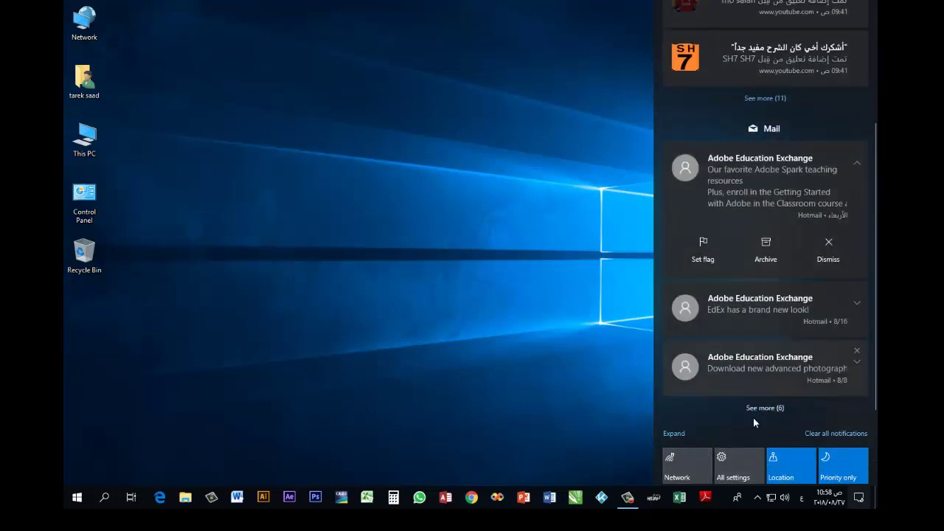
click(732, 463)
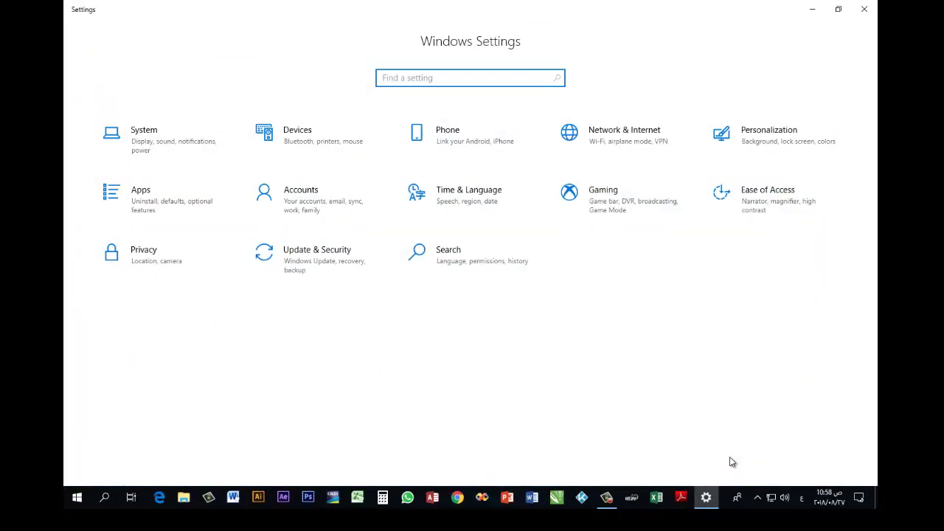
click(169, 139)
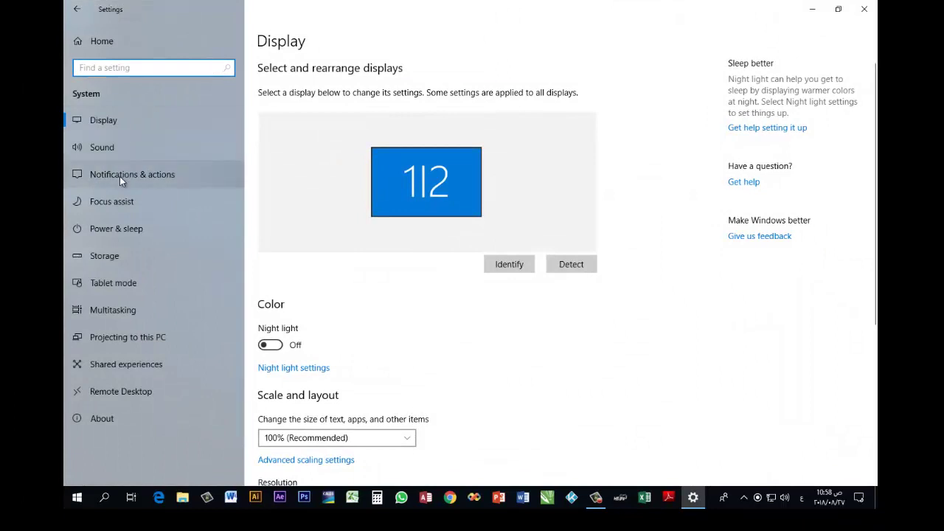
click(163, 176)
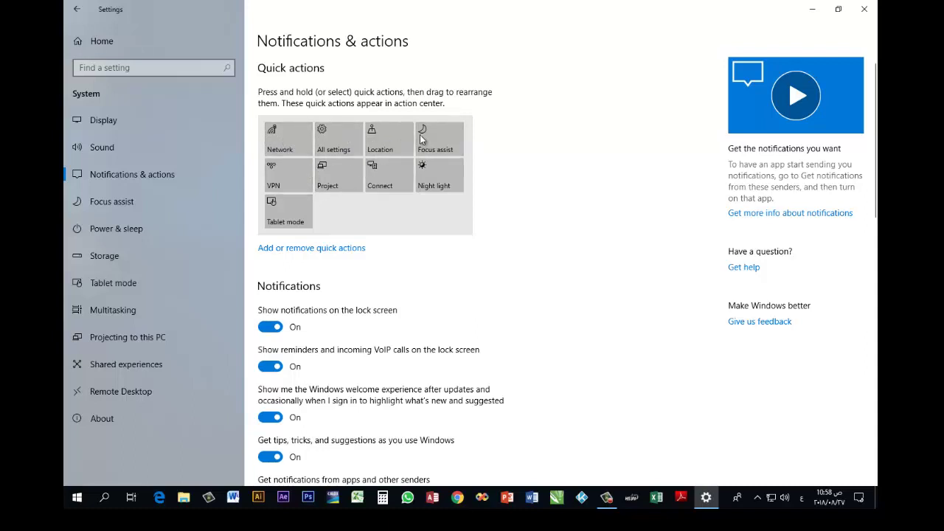
Rearrange the quick actions by moving Focus assist to the end and Connect to fourth place in the first row
drag(444, 143, 345, 213)
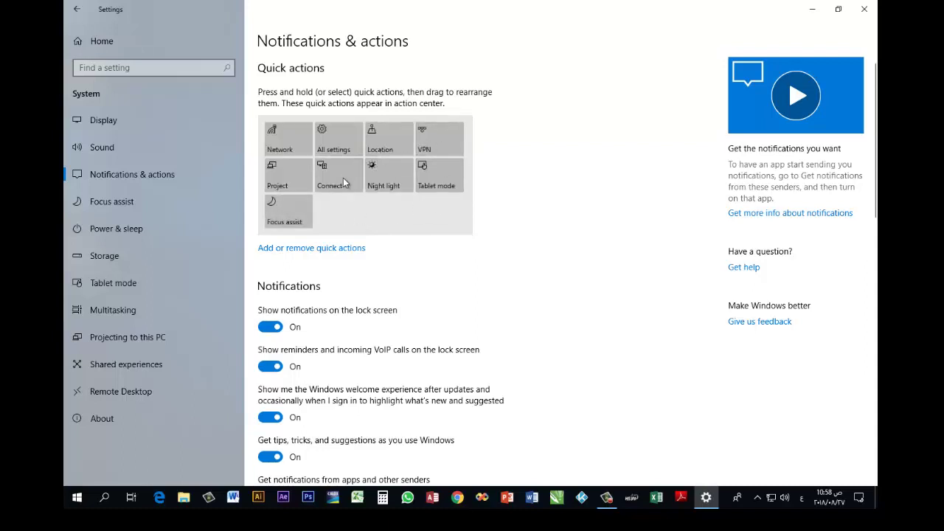
drag(343, 178, 438, 144)
Review the notification options and lock the computer to check the lock screen
scroll(329, 316, down, 2)
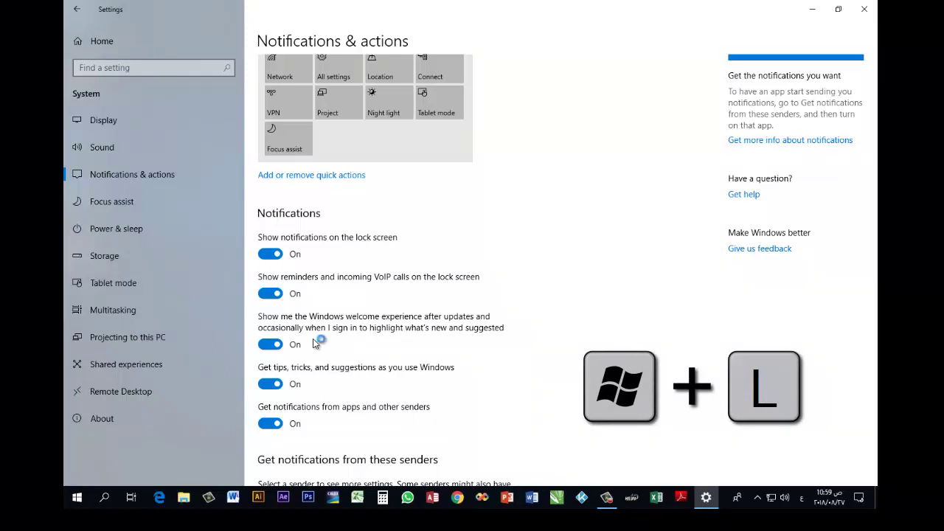
key(super+l)
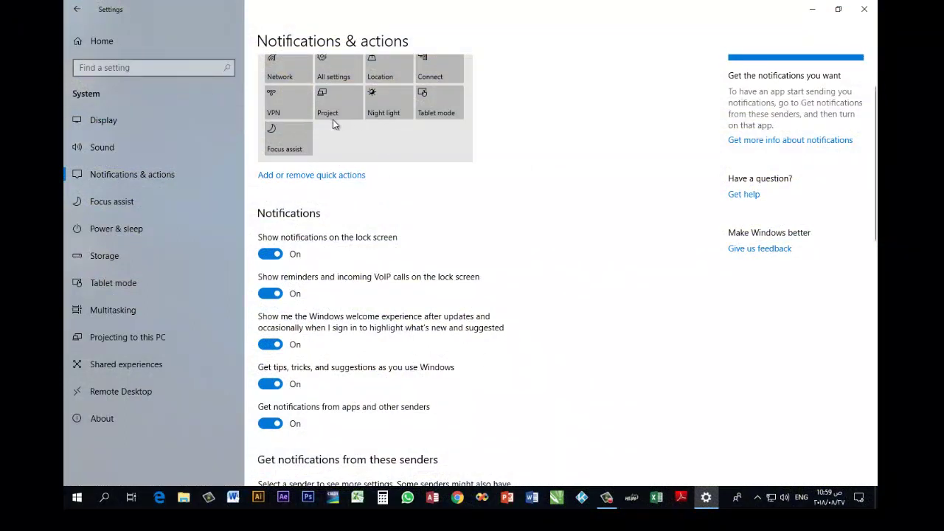
scroll(333, 121, up, 2)
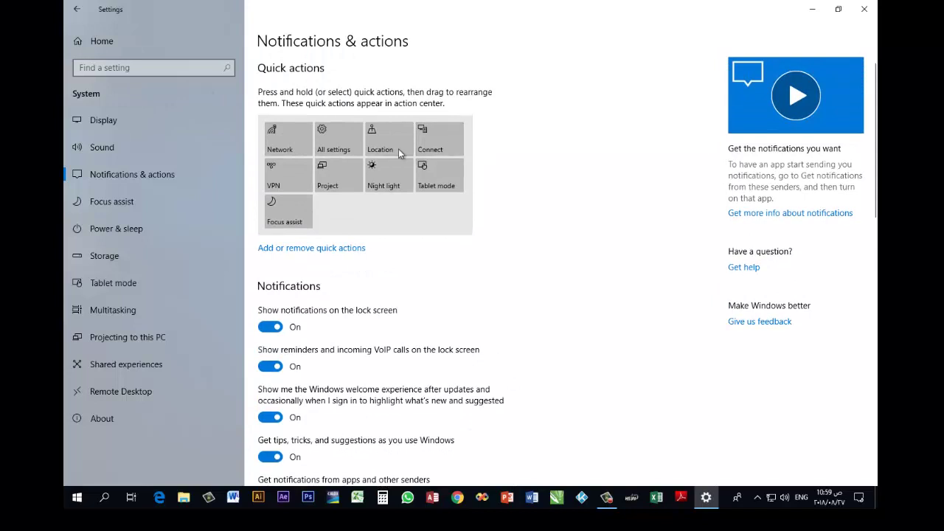
Examine the list of apps and other senders that are allowed to send notifications
scroll(380, 148, down, 8)
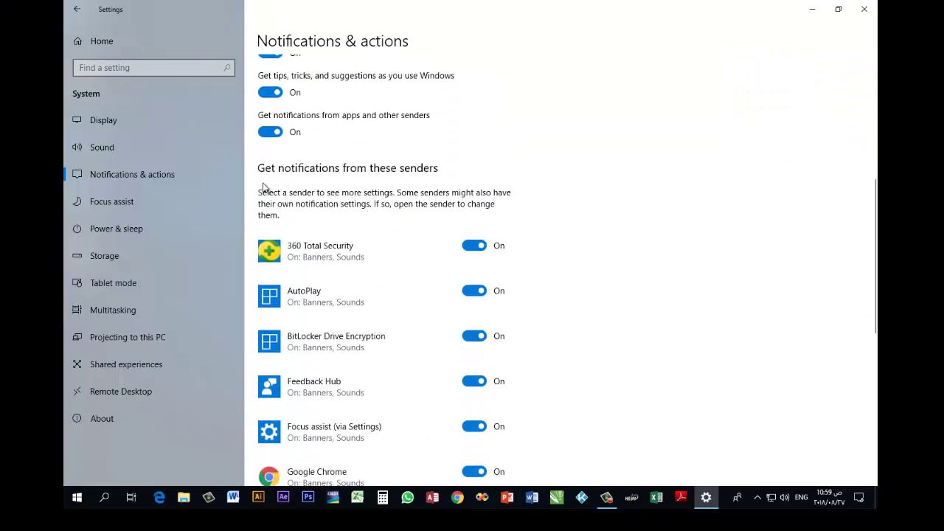
scroll(367, 190, up, 8)
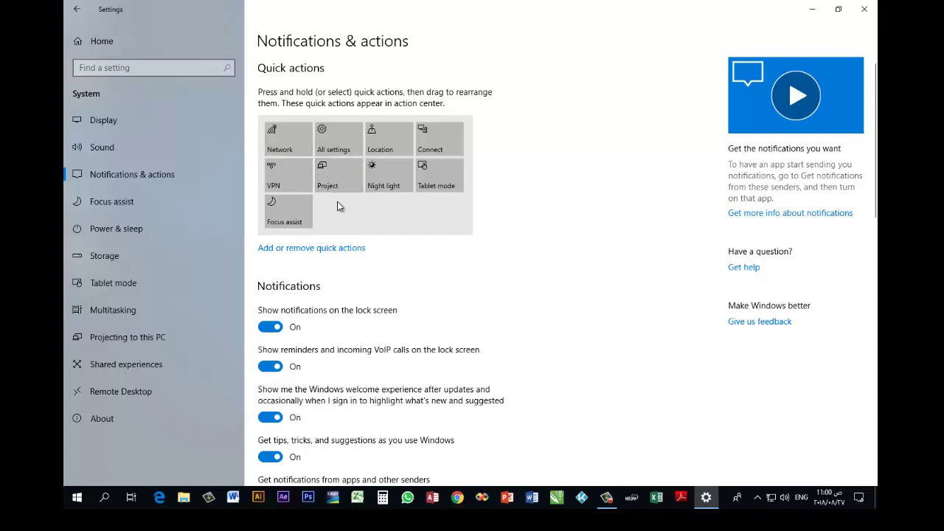
scroll(337, 204, down, 6)
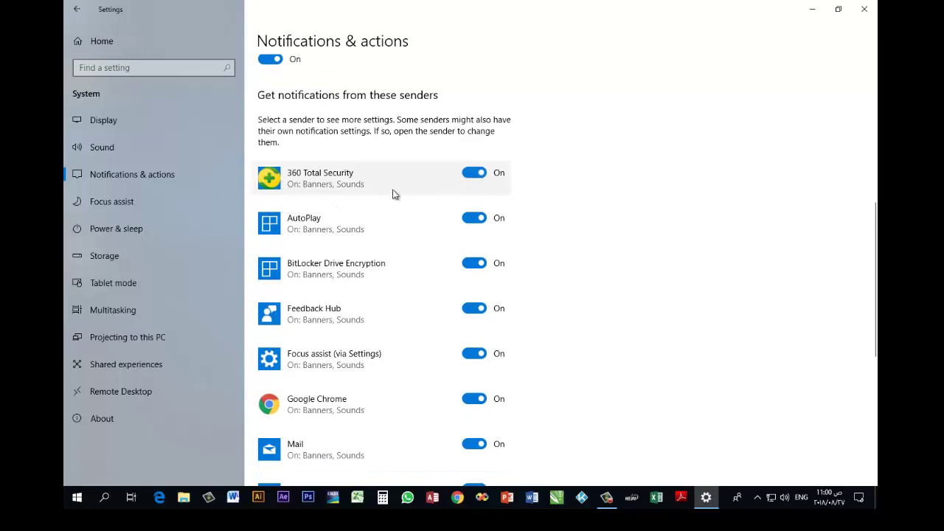
scroll(377, 266, down, 4)
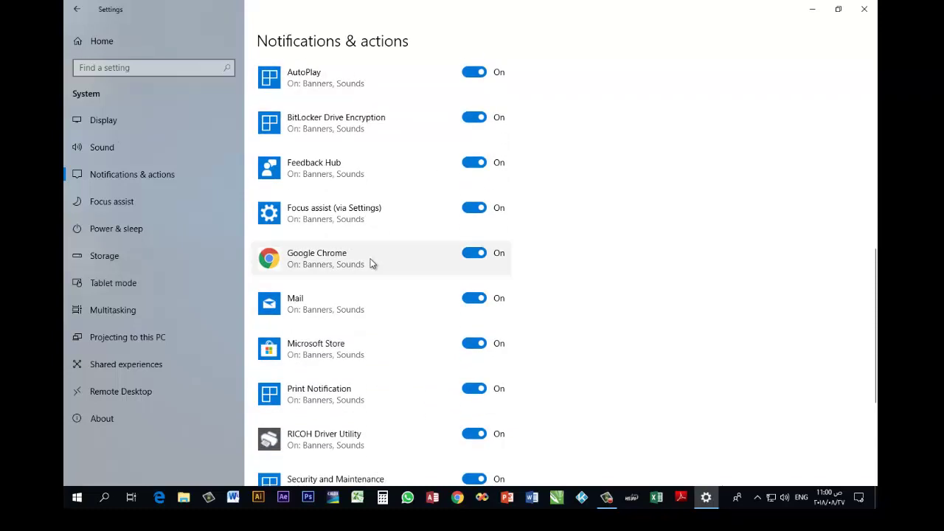
scroll(372, 264, down, 3)
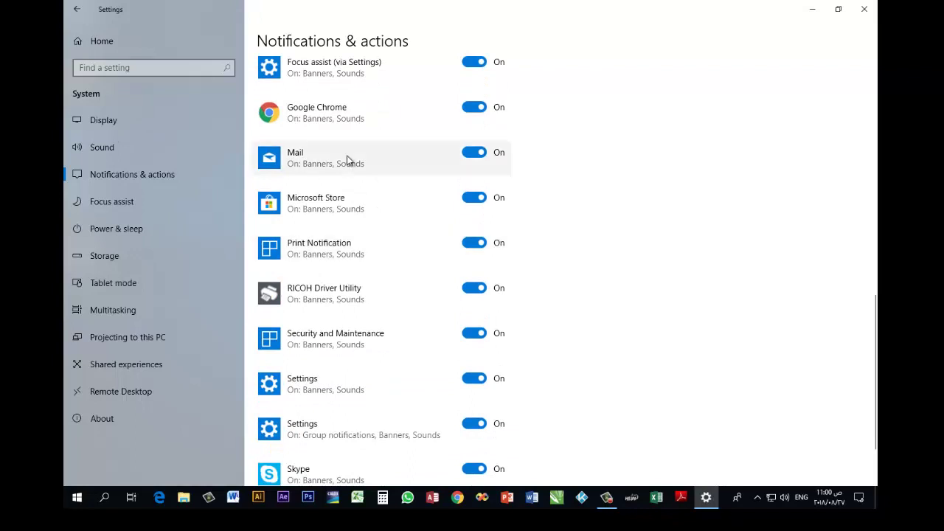
scroll(420, 154, up, 3)
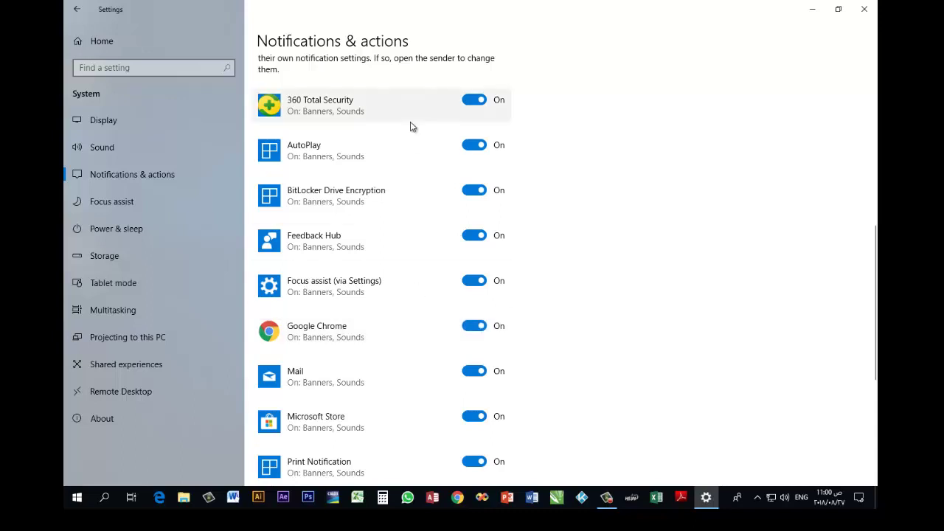
scroll(351, 250, down, 4)
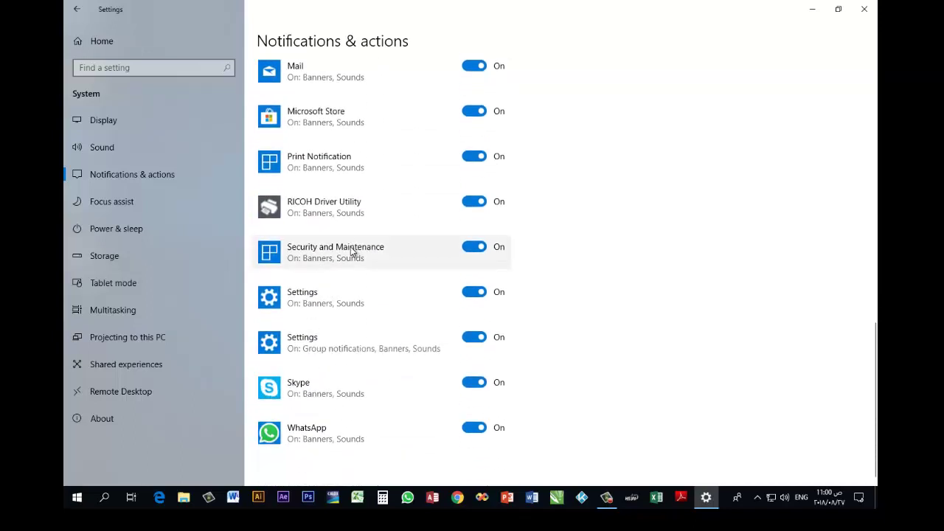
scroll(352, 252, up, 3)
scroll(352, 252, down, 3)
scroll(352, 252, up, 2)
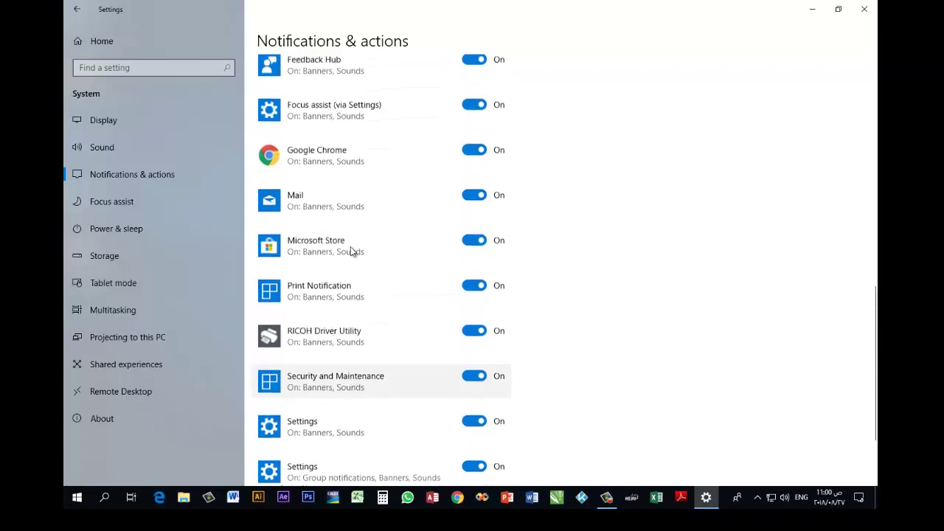
scroll(352, 251, up, 10)
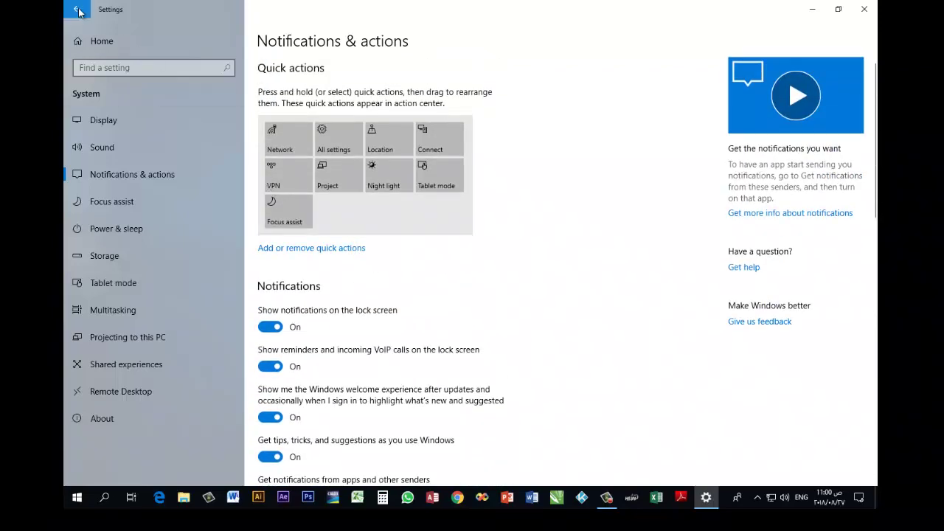
Close Settings and check the full set of quick actions in the action center, collapsing it again
click(864, 9)
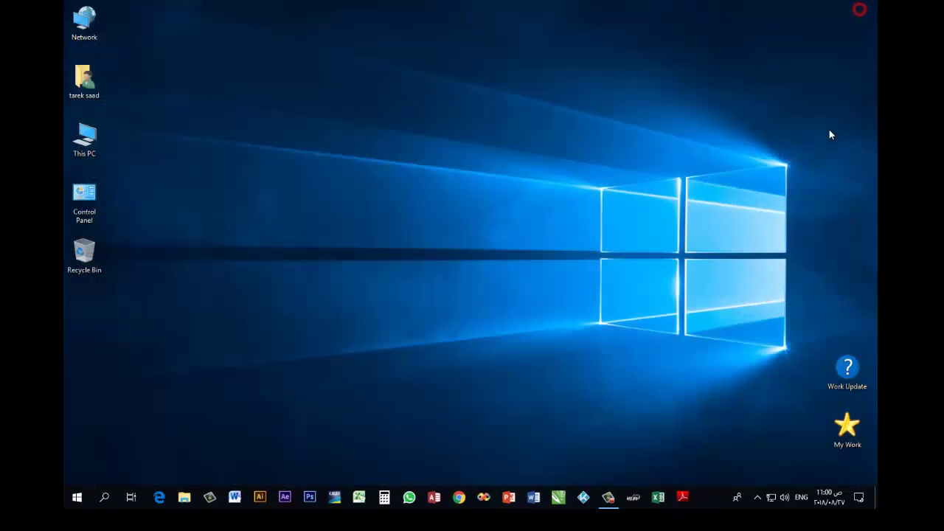
click(860, 498)
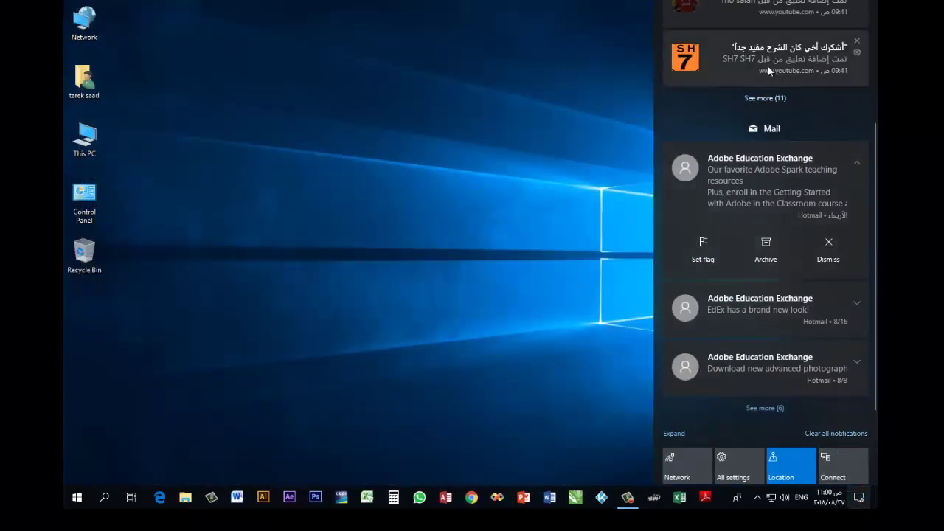
scroll(763, 59, up, 3)
scroll(753, 43, down, 2)
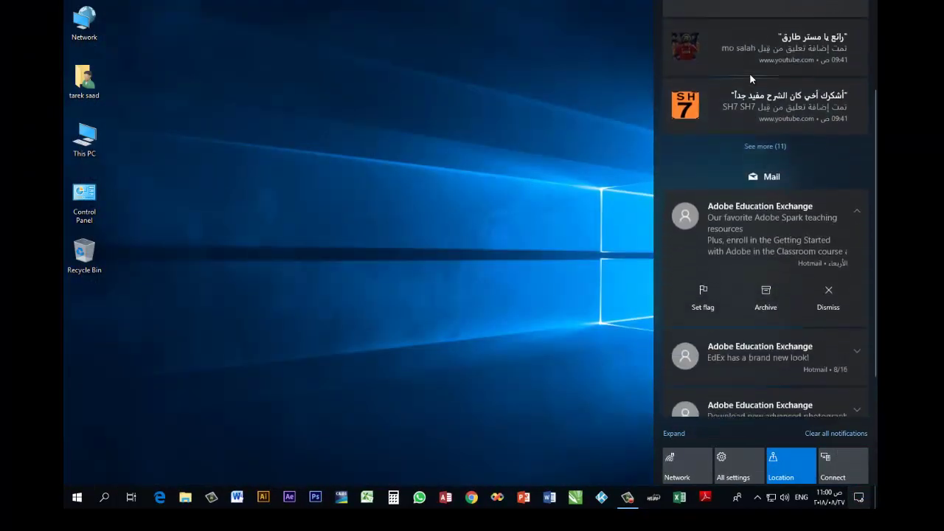
scroll(749, 73, down, 2)
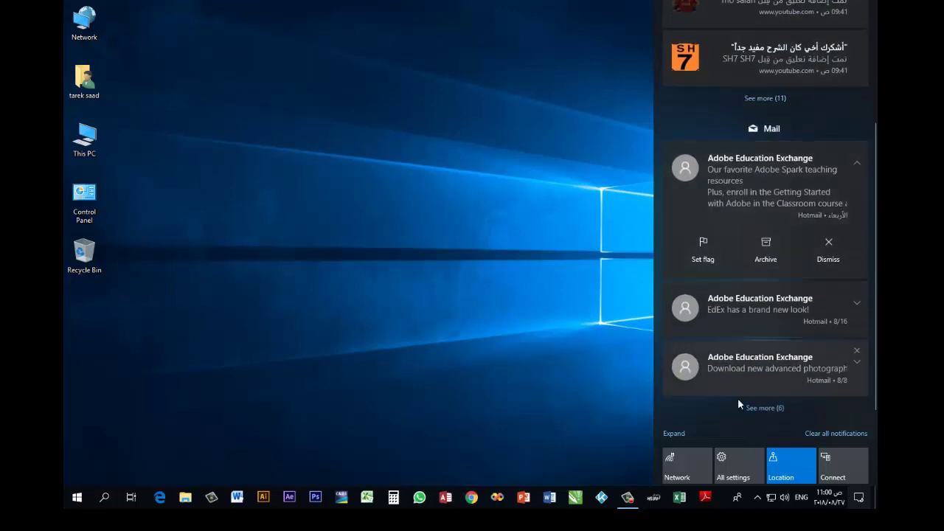
click(674, 434)
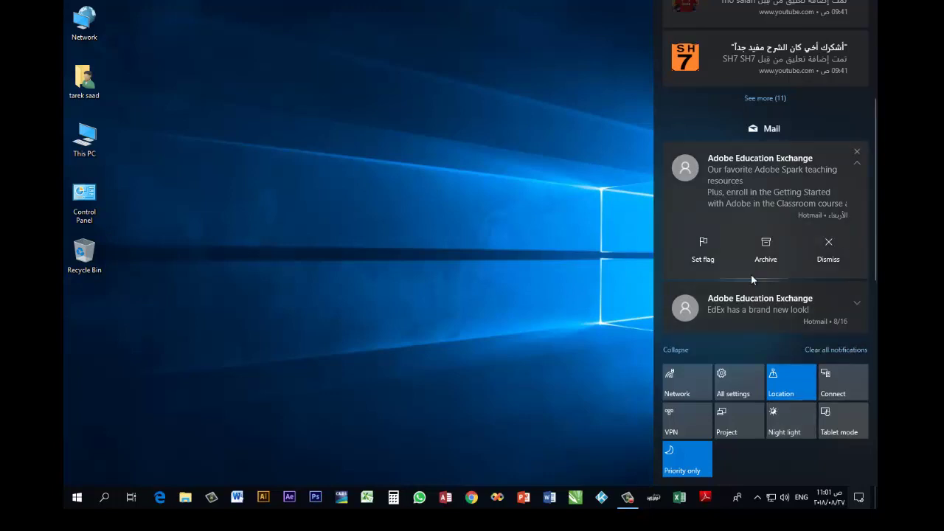
click(676, 352)
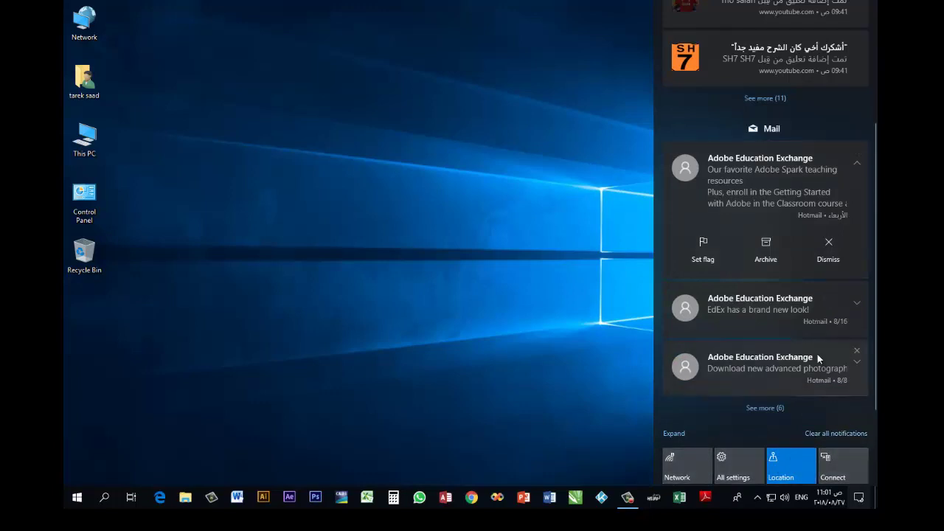
Remove the two most recent Adobe Education Exchange notifications from the Mail group
scroll(753, 243, up, 4)
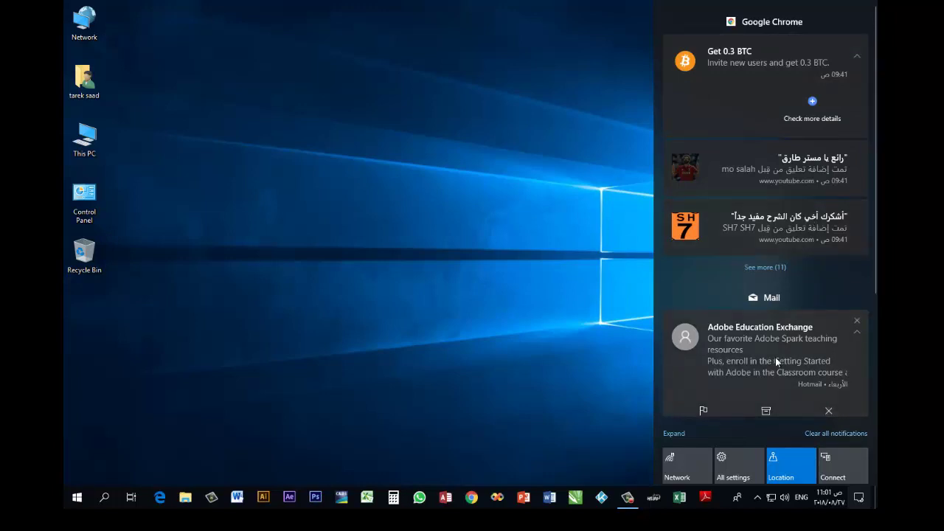
scroll(776, 361, down, 2)
click(858, 257)
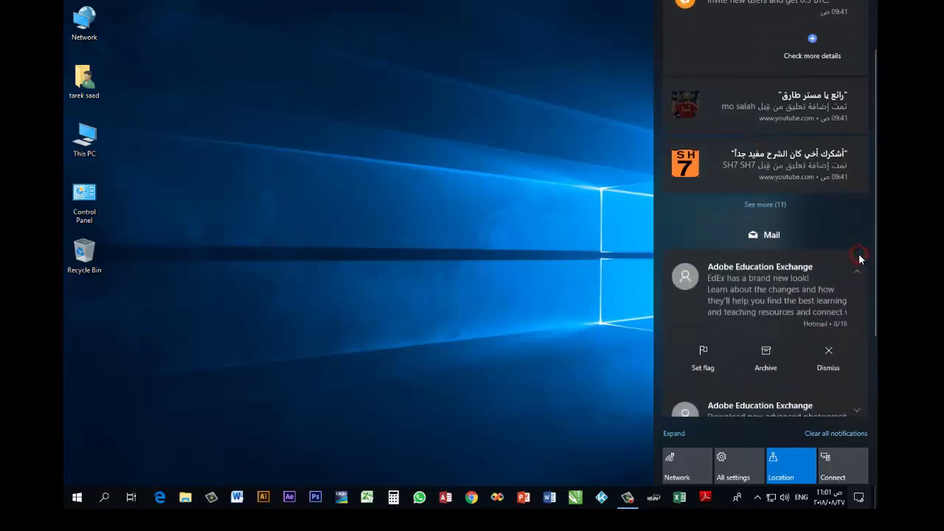
click(857, 259)
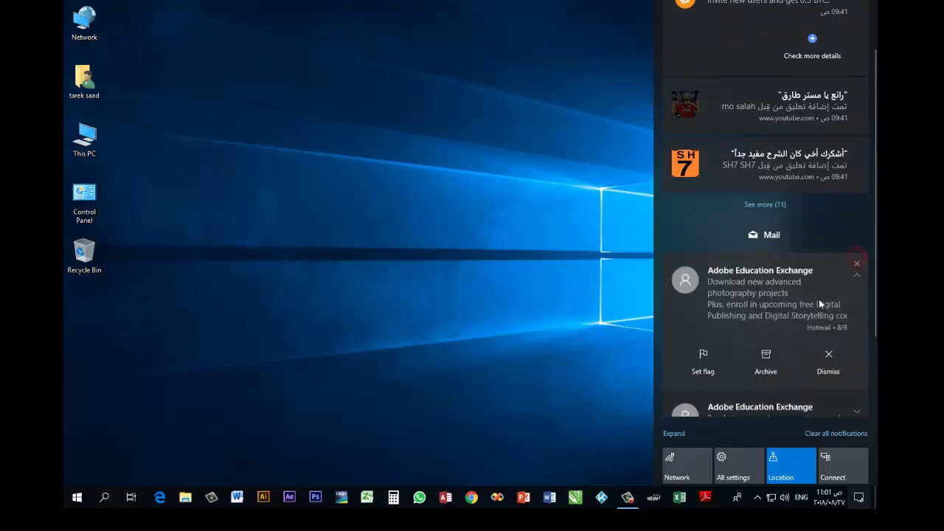
Show the remaining Mail notifications and look through the full list
scroll(811, 318, down, 3)
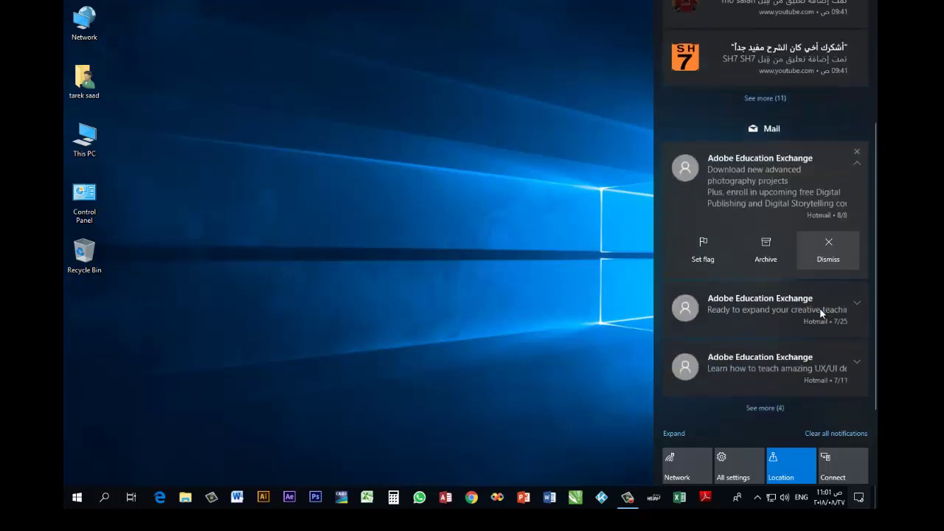
click(765, 407)
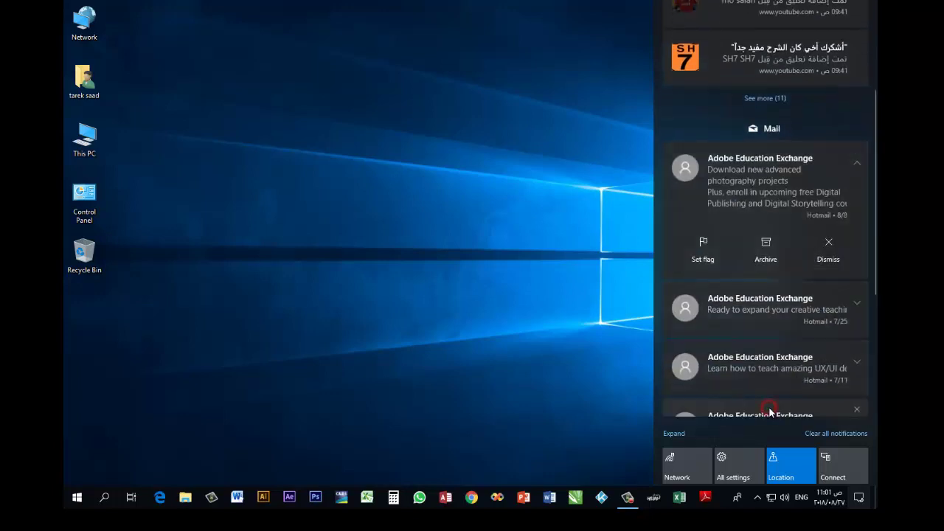
scroll(762, 338, down, 2)
scroll(761, 338, down, 3)
scroll(761, 338, up, 4)
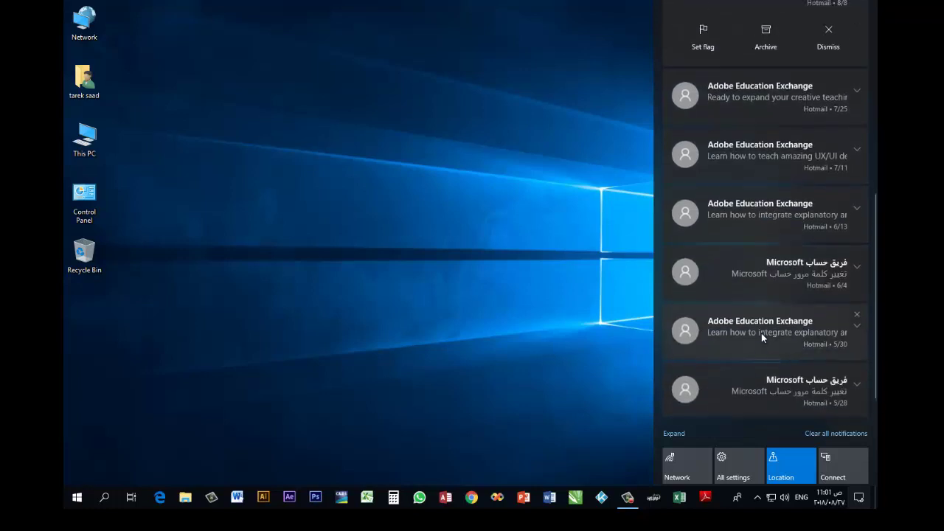
scroll(761, 332, up, 4)
scroll(761, 332, down, 4)
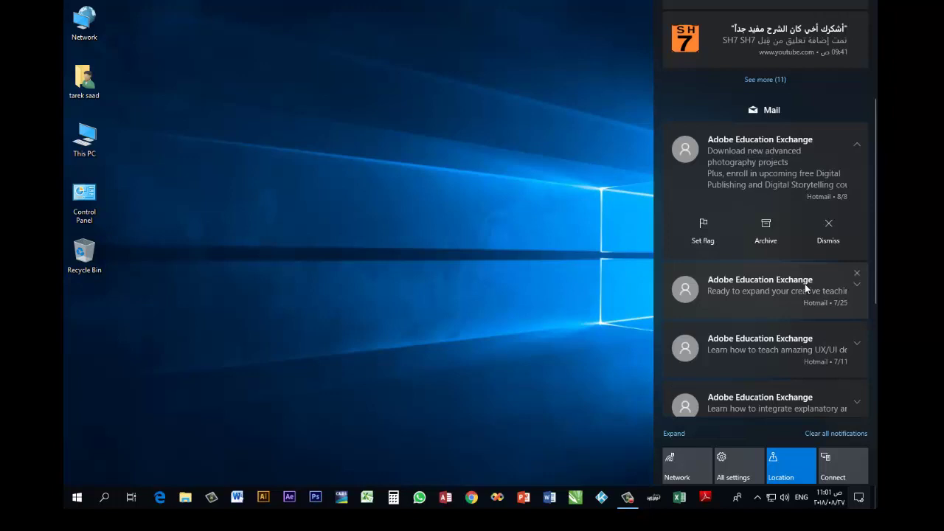
Finish looking through the Mail notifications and view the network connection using the Network quick action, returning to the action center
scroll(805, 288, up, 3)
scroll(805, 287, down, 5)
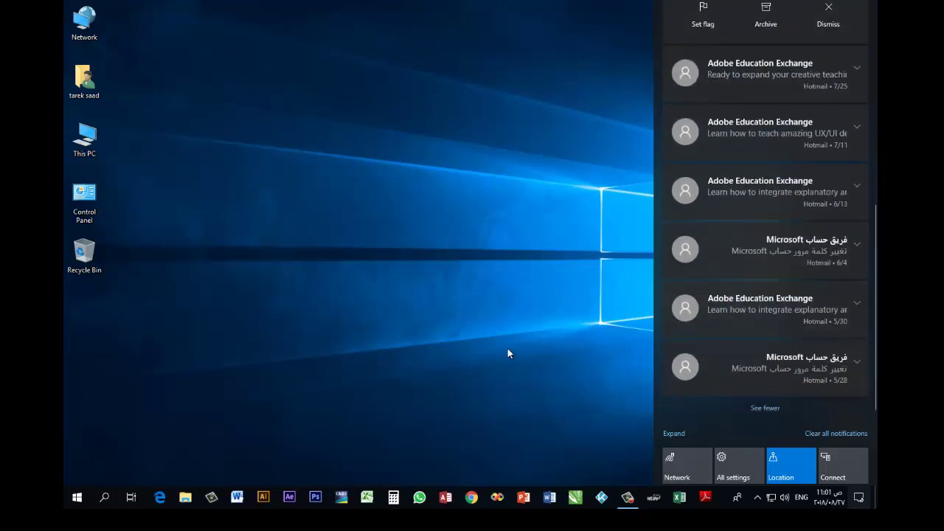
click(678, 460)
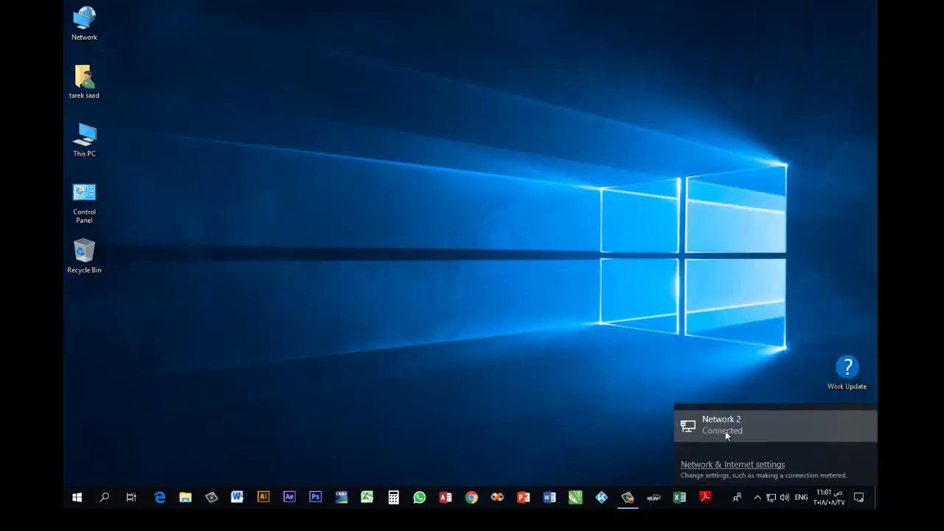
click(859, 499)
click(859, 499)
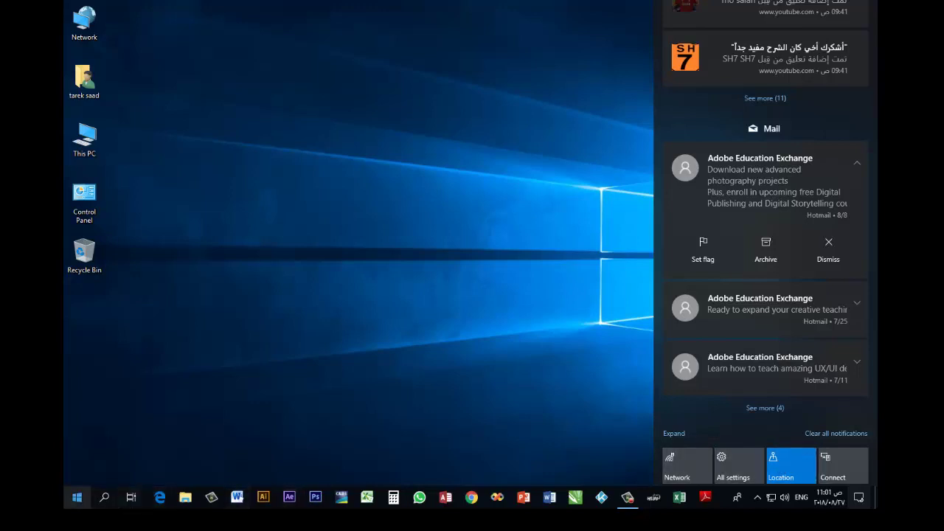
Show the Start menu, look through all of its pinned tile groups and close it again
click(67, 505)
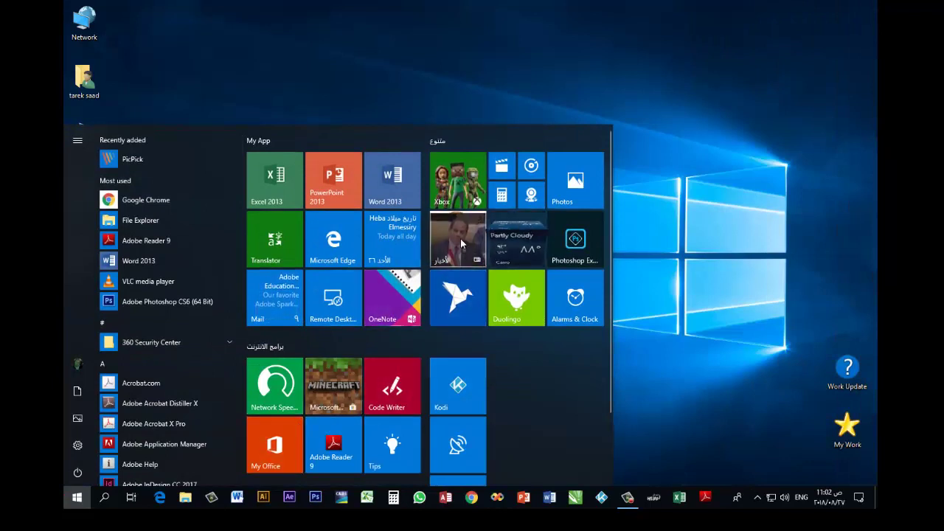
scroll(362, 341, down, 2)
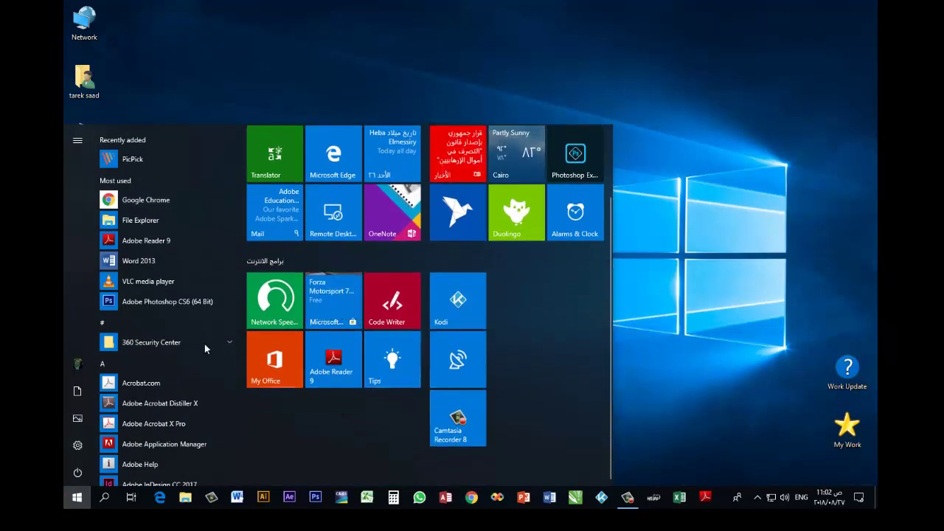
scroll(563, 344, up, 2)
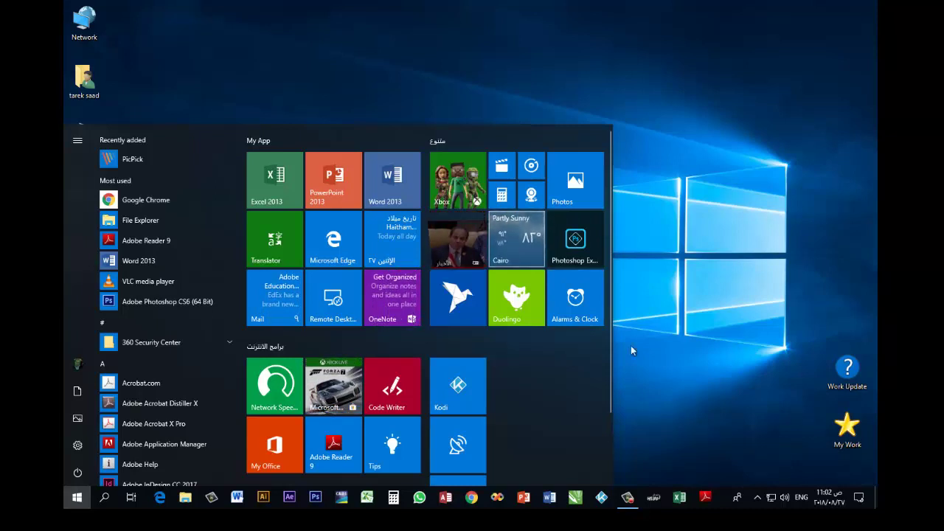
click(669, 283)
Reopen the action center, review the Google Chrome and Mail notification groups, and close it
click(859, 498)
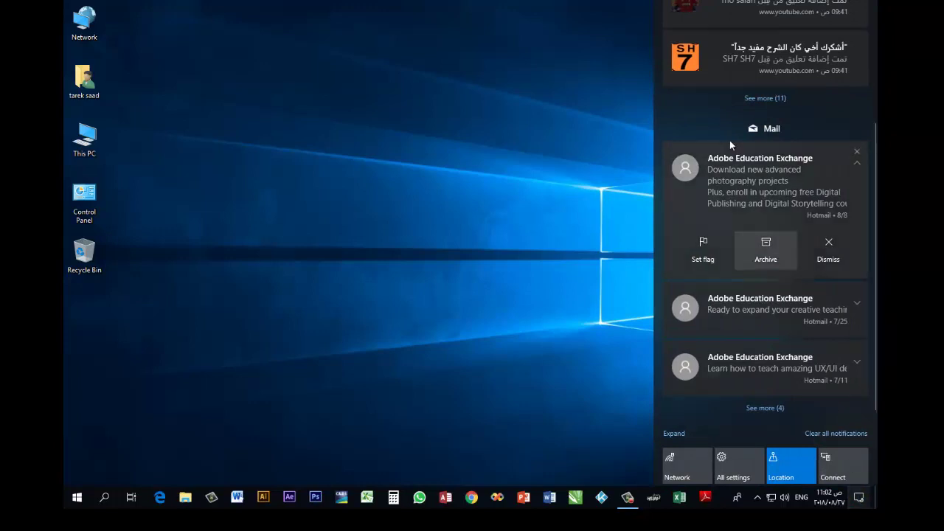
scroll(731, 221, up, 3)
scroll(731, 223, up, 1)
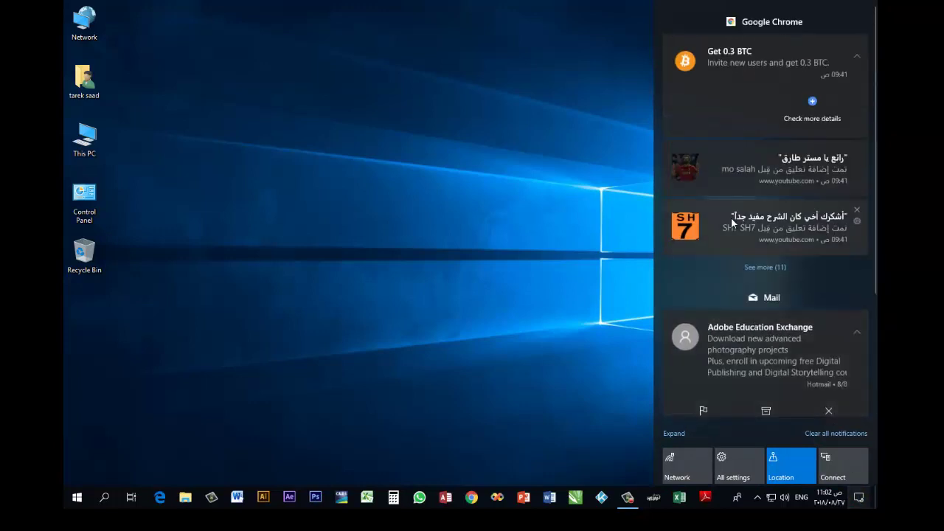
scroll(730, 217, down, 5)
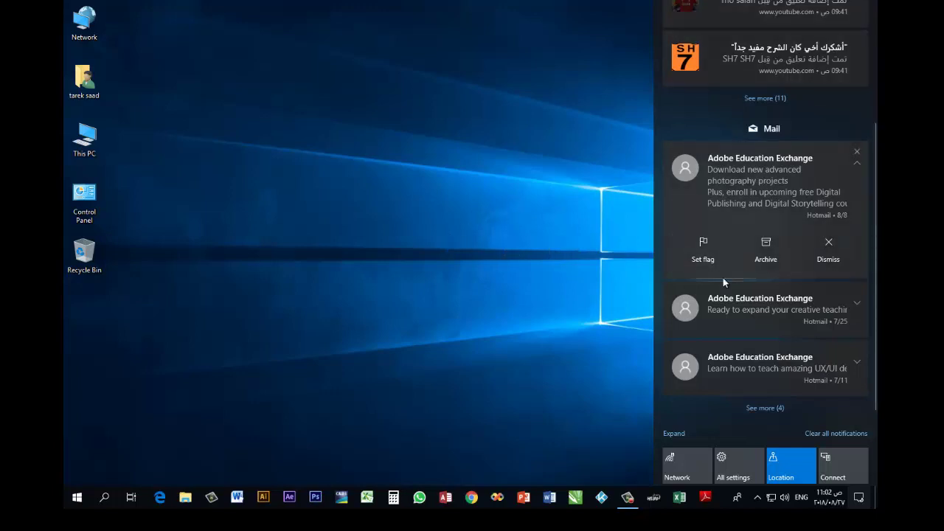
scroll(720, 286, up, 1)
scroll(720, 287, up, 3)
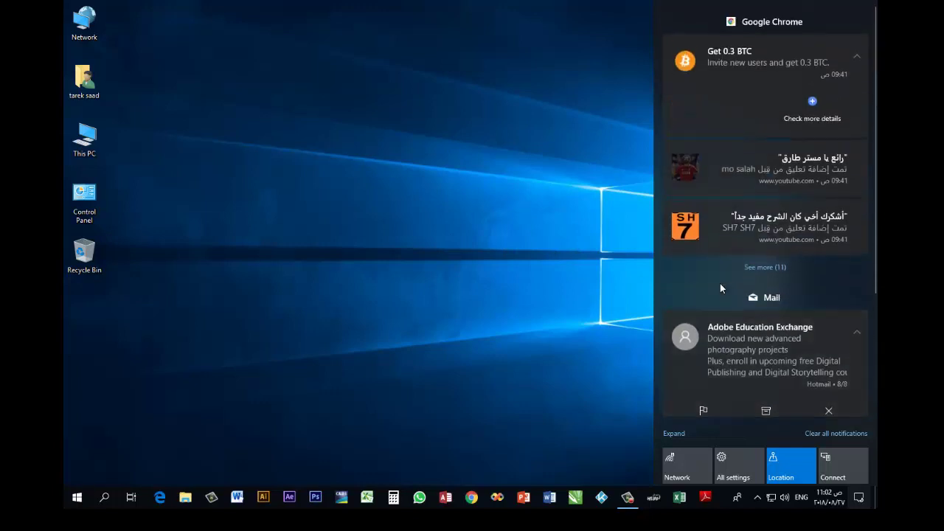
click(547, 310)
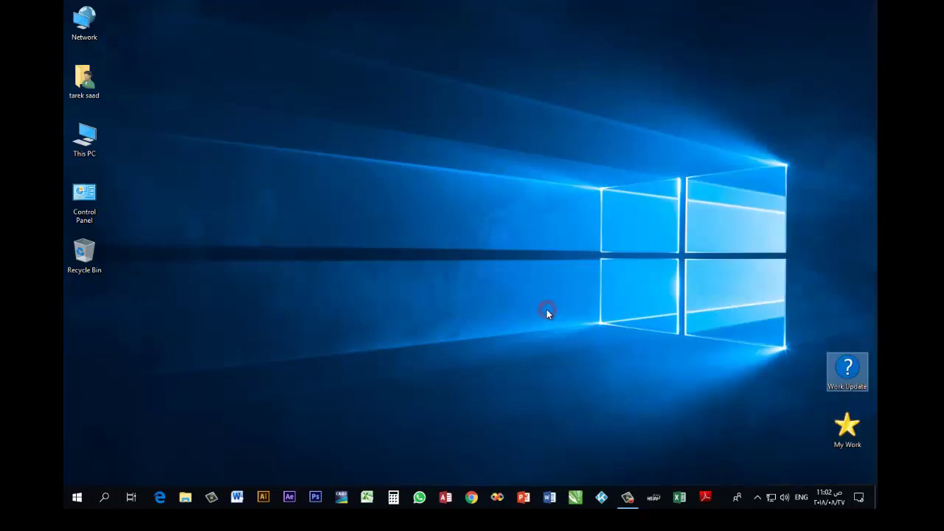